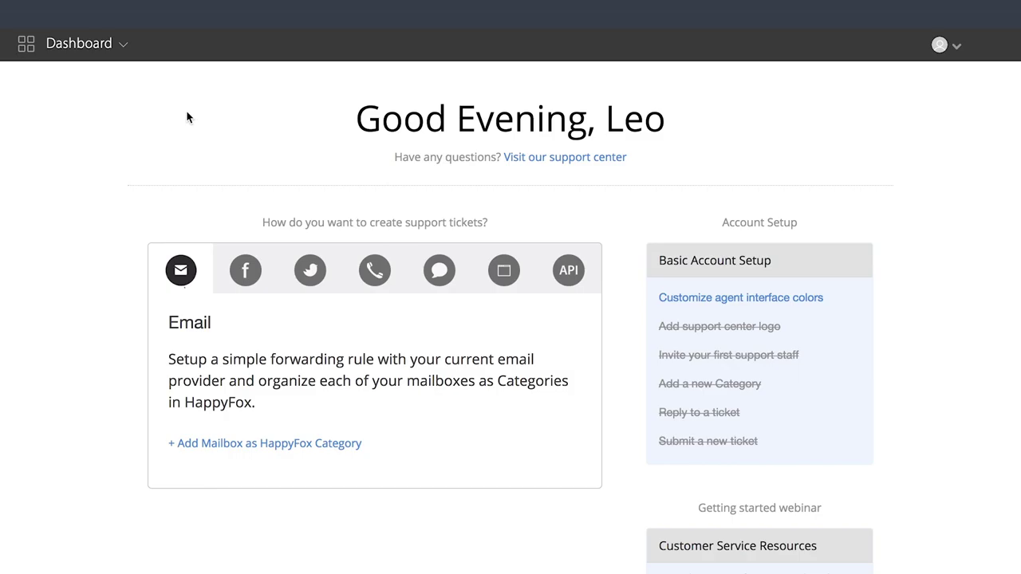
Go to the tickets list and show the Assigned to me queue
click(121, 45)
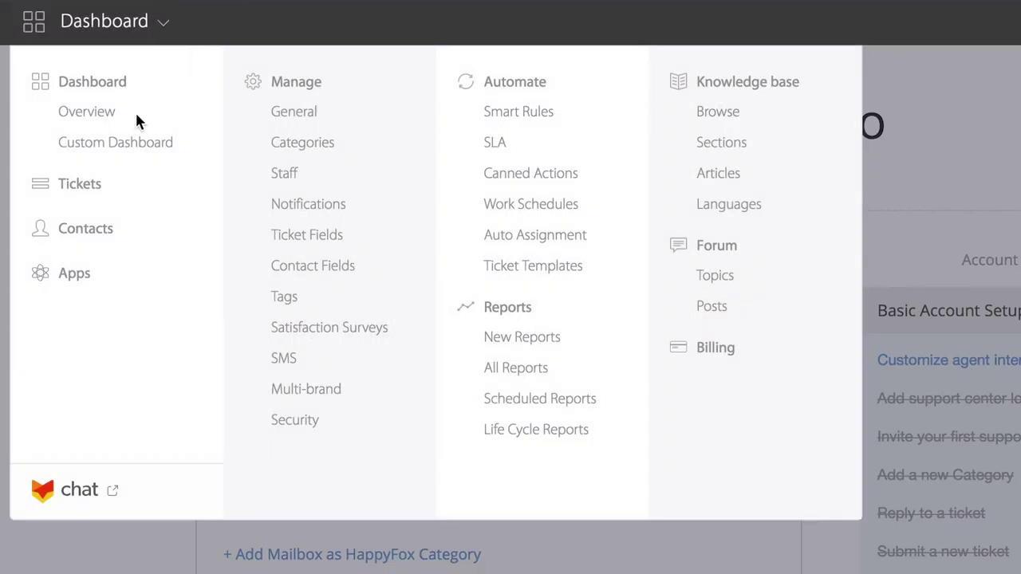
click(91, 191)
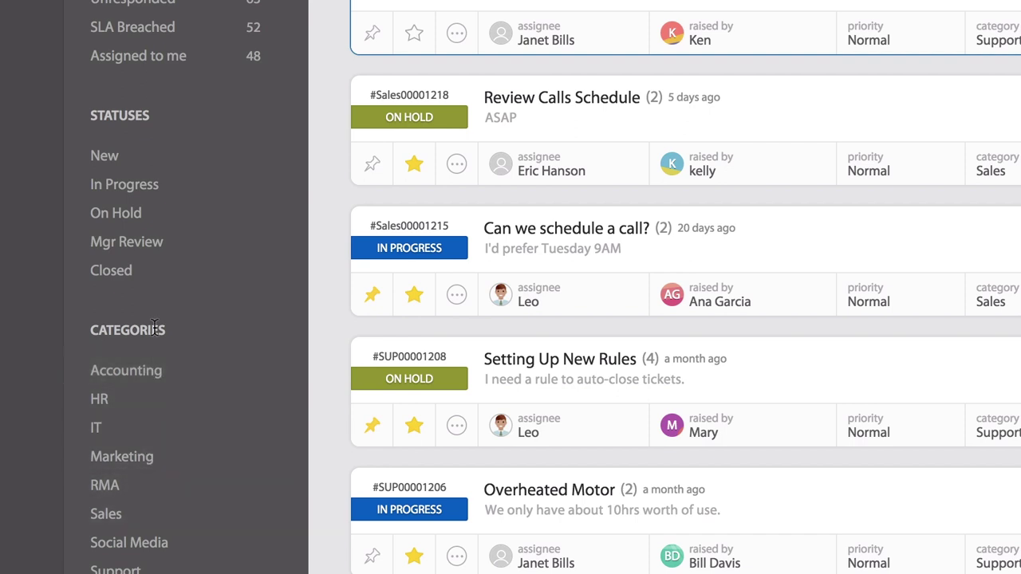
scroll(154, 329, up, 3)
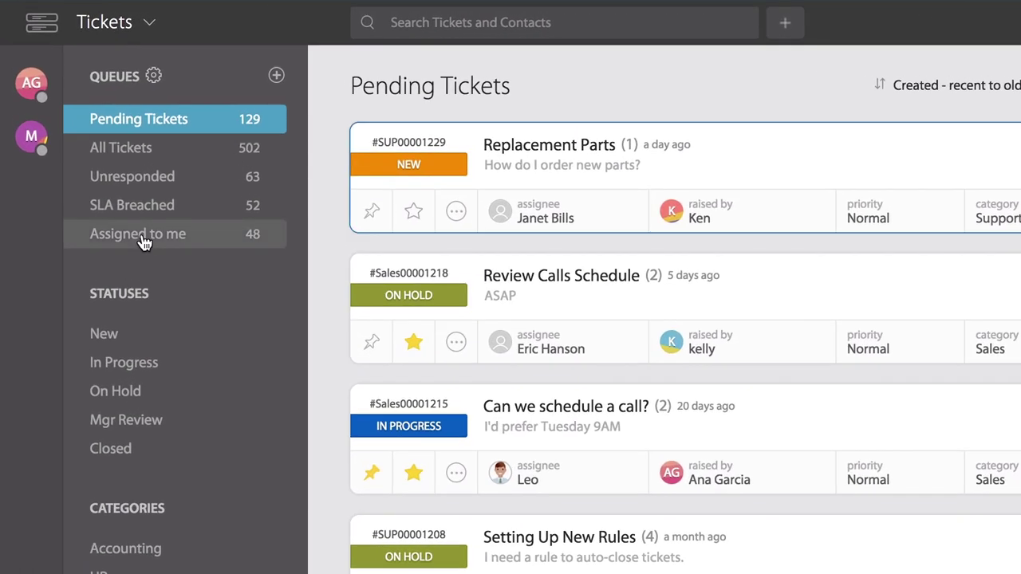
click(141, 237)
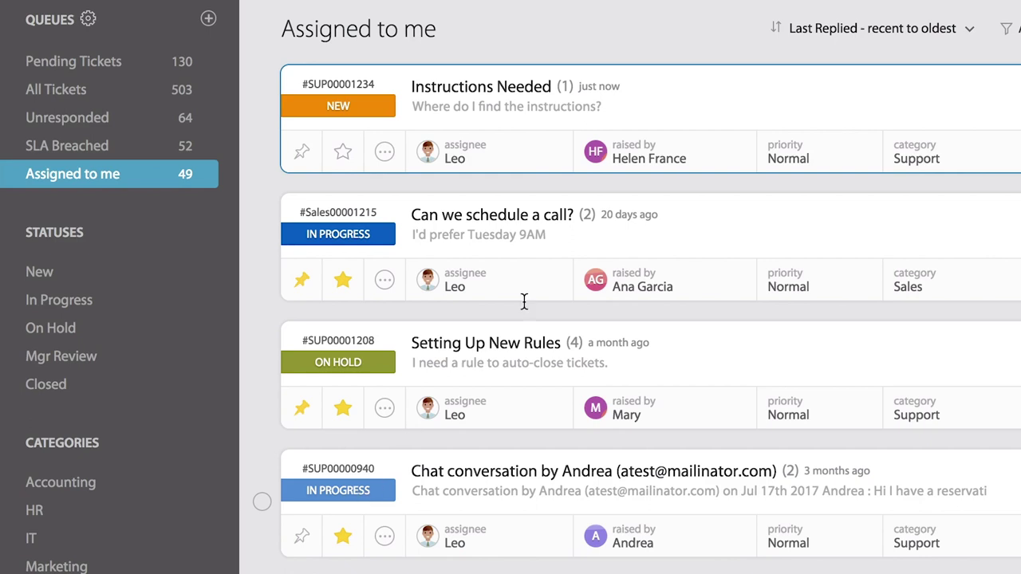
Open the Instructions Needed ticket and review its contact information, ticket information, tasks, tags and time spent
click(505, 95)
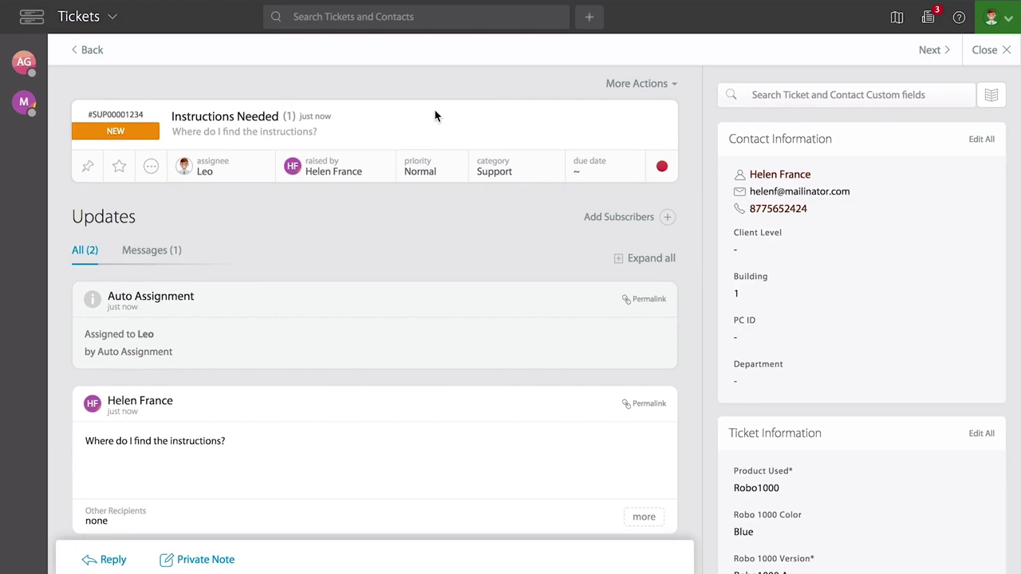
click(373, 295)
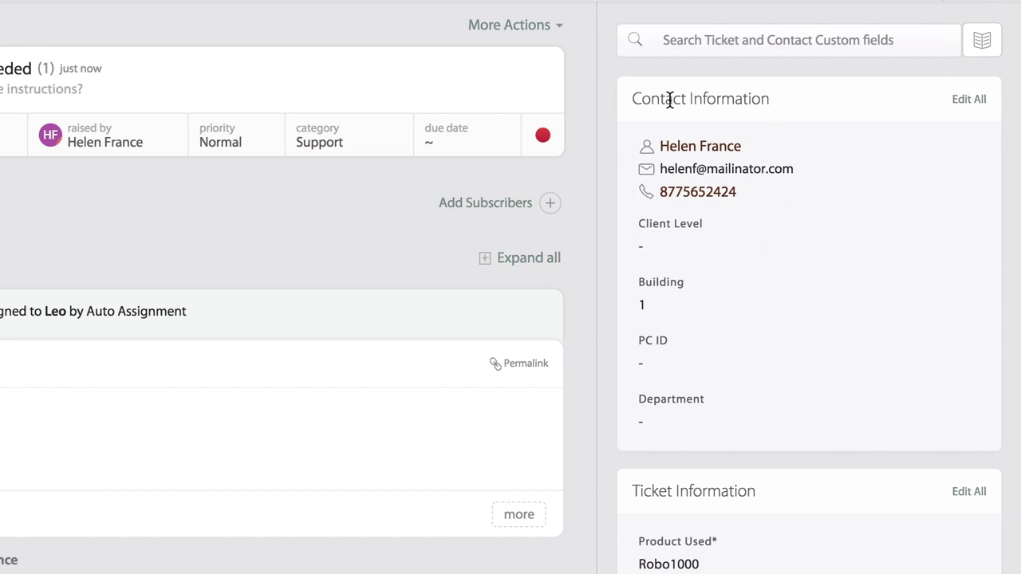
scroll(759, 414, down, 5)
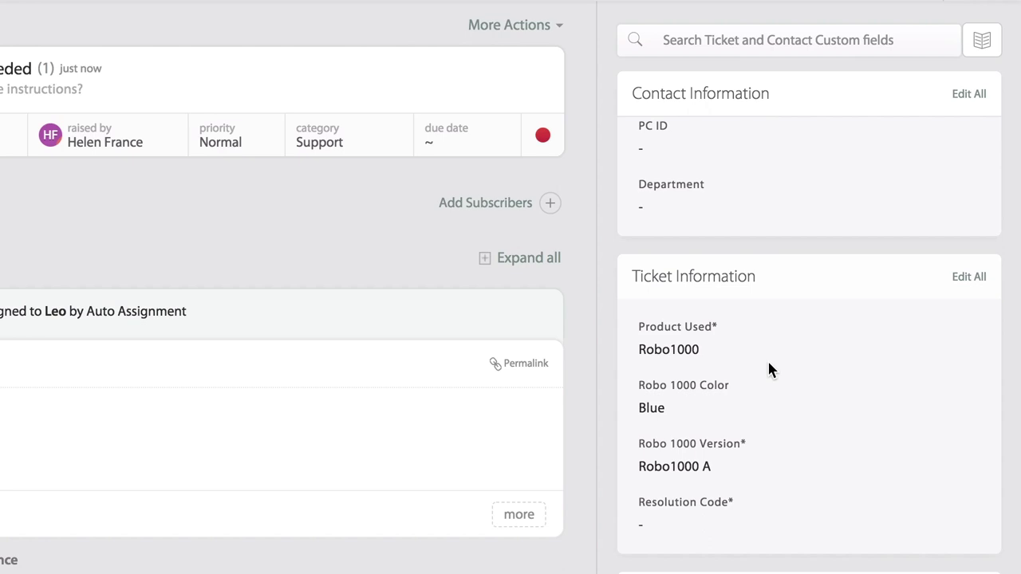
scroll(768, 362, down, 5)
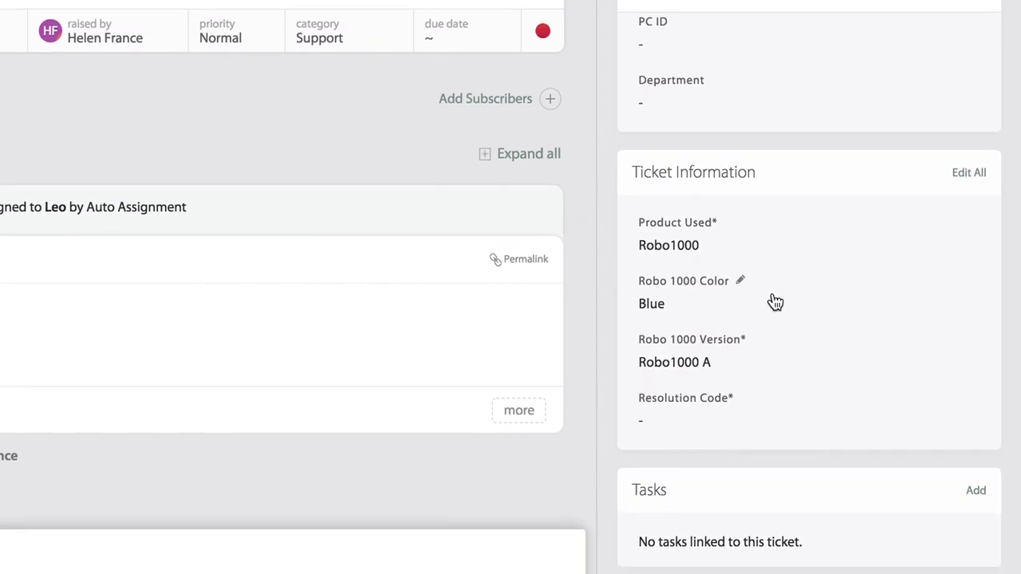
scroll(750, 310, down, 1)
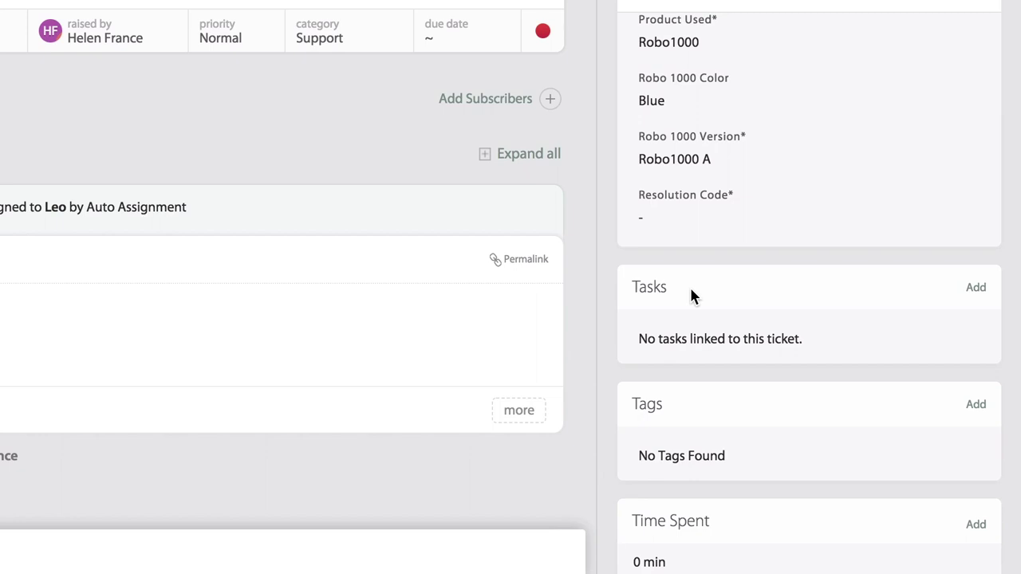
scroll(698, 357, down, 1)
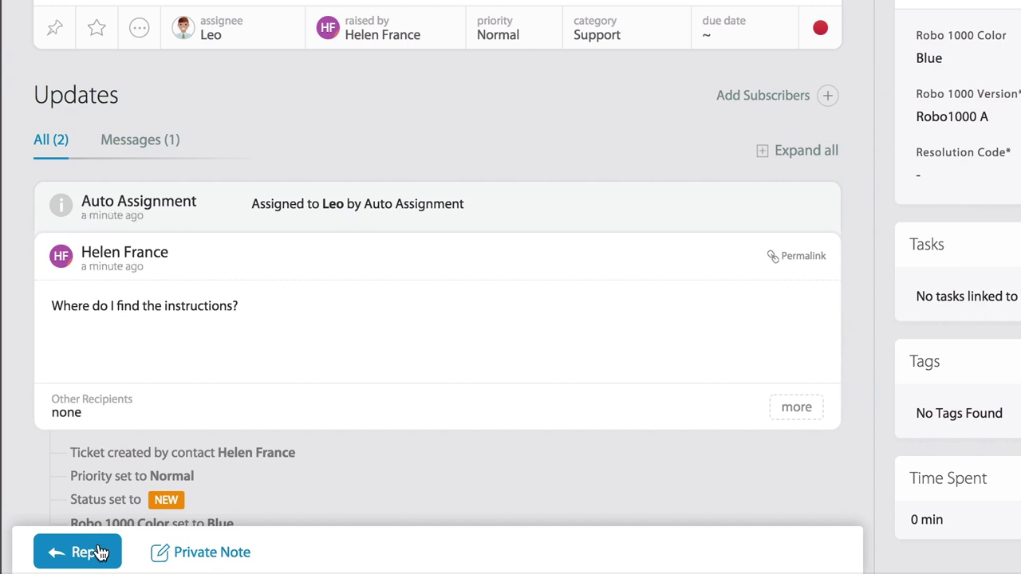
Start a reply that greets the contact by first name and continues with "Please visit this site for further instructions:"
click(89, 552)
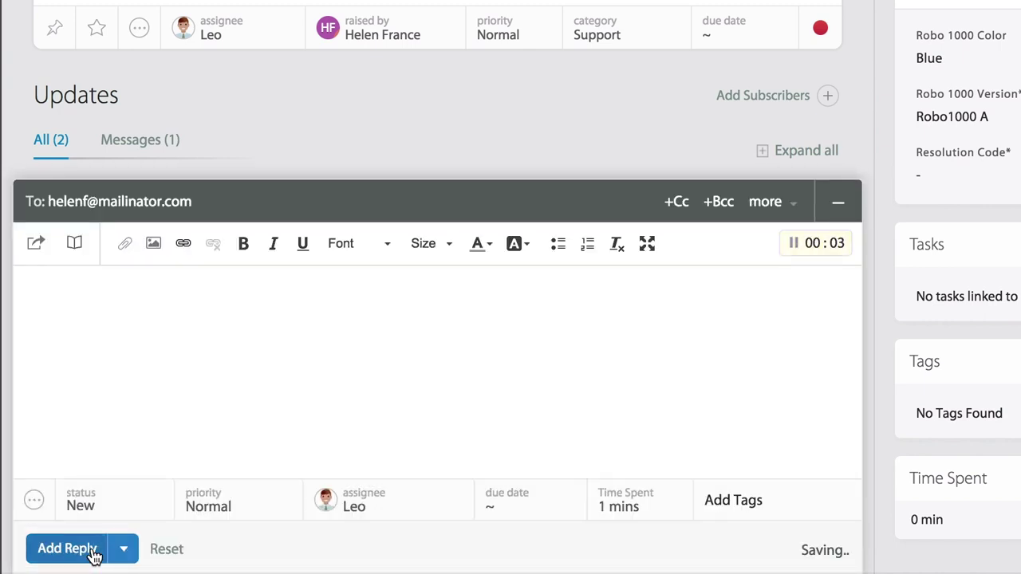
text(Hi Helen,)
key(Return)
text(Please visit this site for further instructions:)
key(Return)
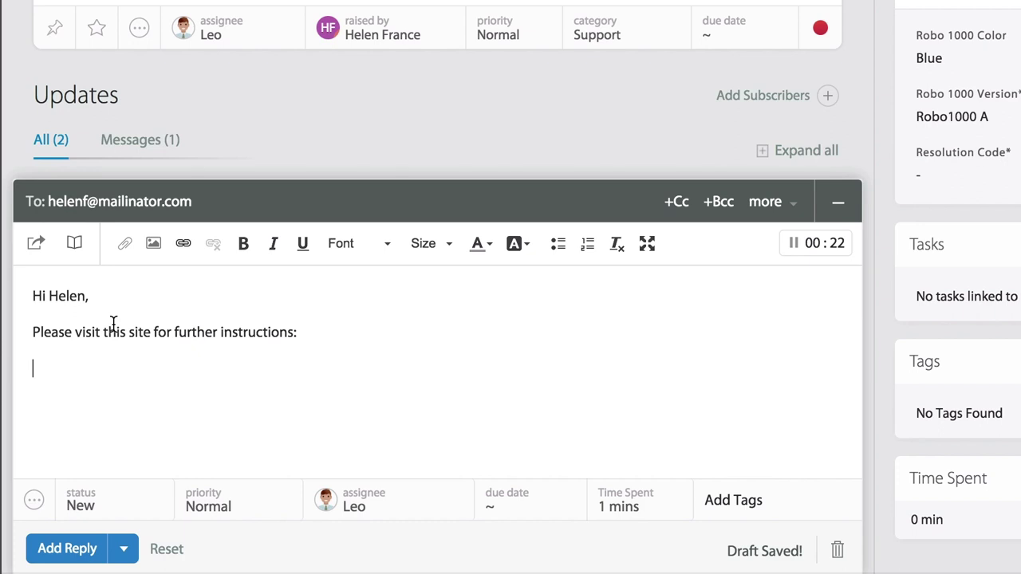
Insert the knowledge base article "Knowledge Base Articles - Embedding Videos" into the reply and add the closing "Thanks,"
click(74, 243)
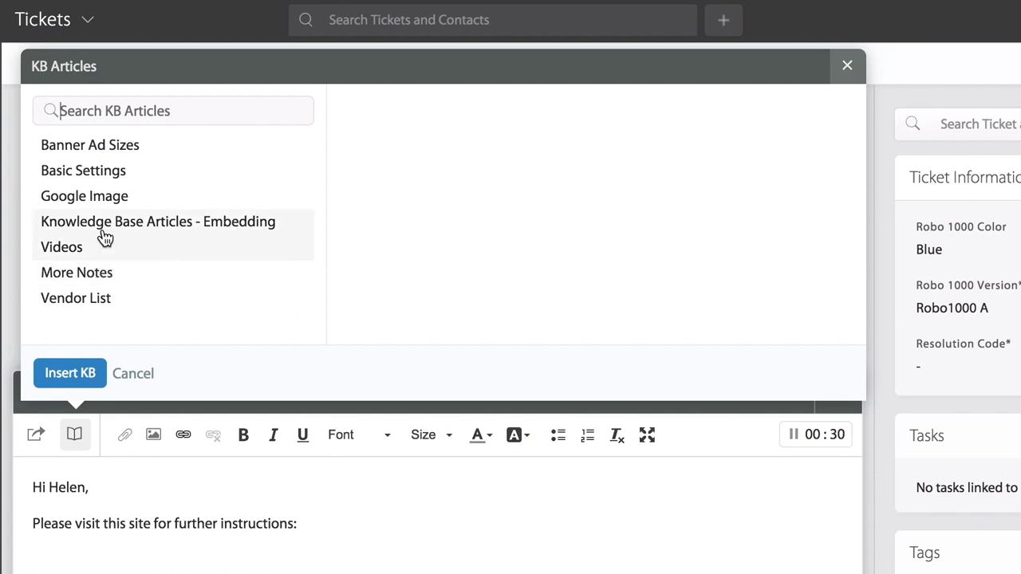
click(105, 238)
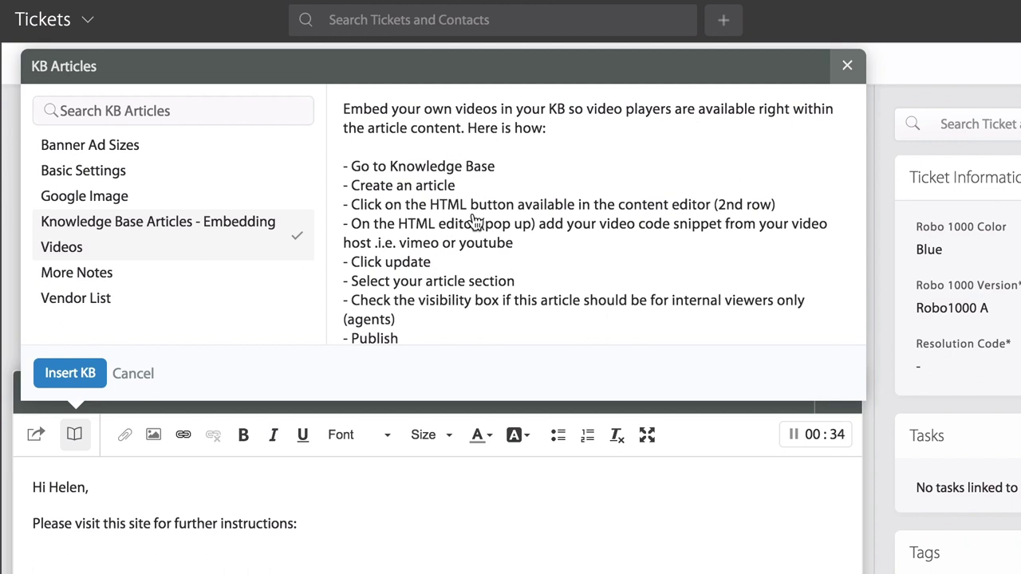
click(72, 375)
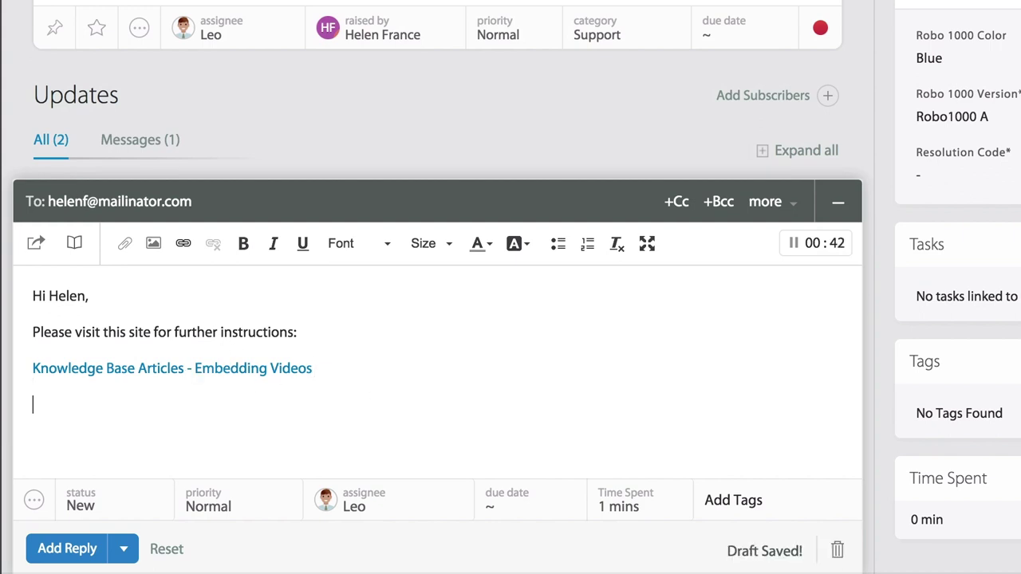
text(Thanks,)
Set the ticket status to On Hold, send the reply and collapse the newest update
click(108, 504)
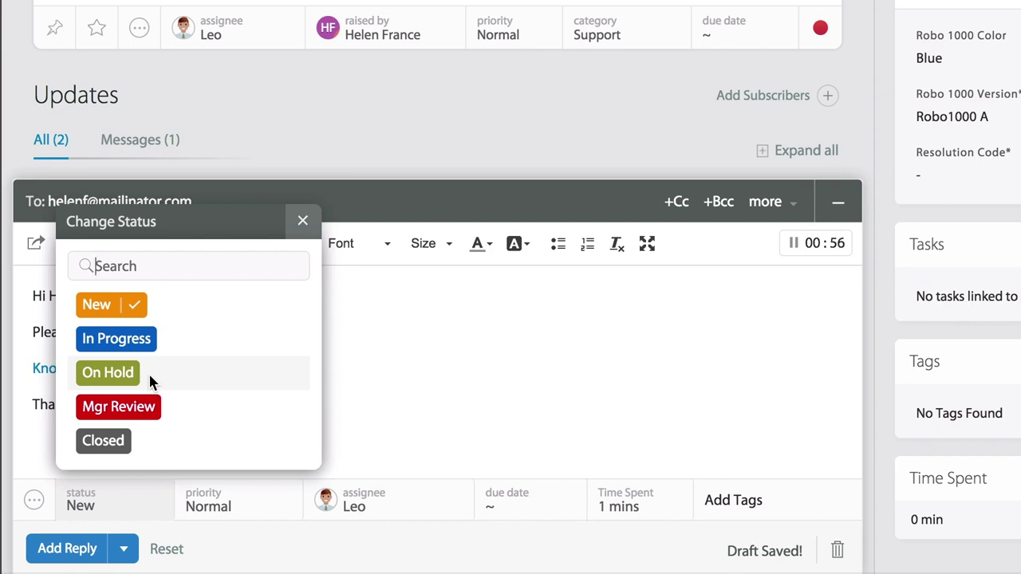
click(112, 377)
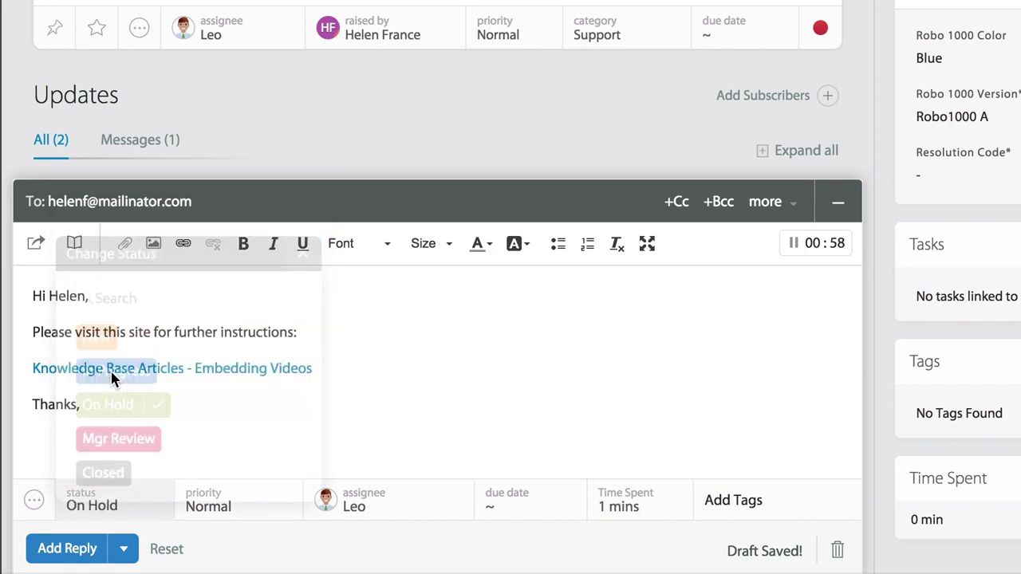
click(70, 548)
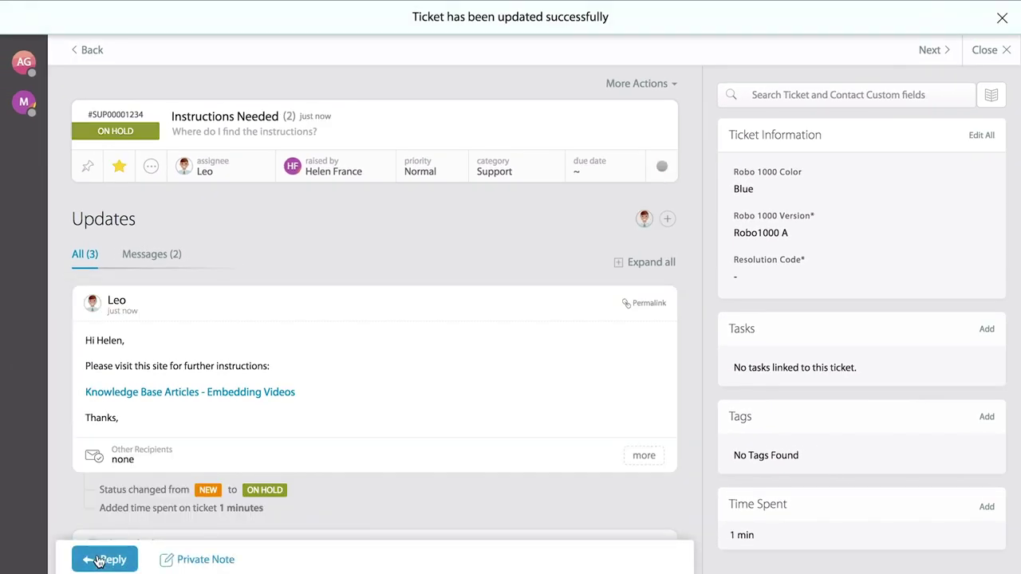
click(308, 306)
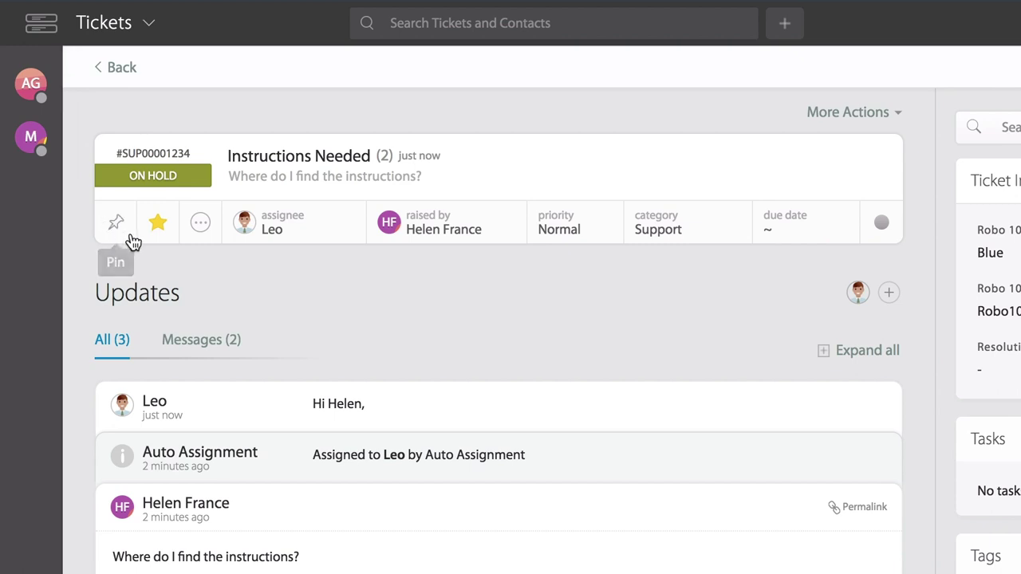
Pin the Instructions Needed ticket and close it to return to the queue
click(117, 227)
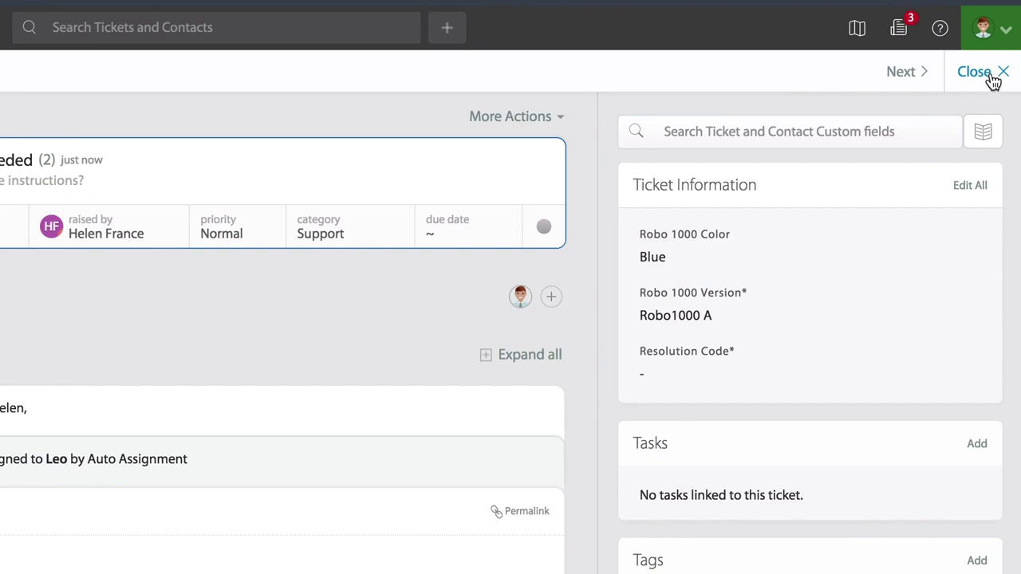
click(991, 82)
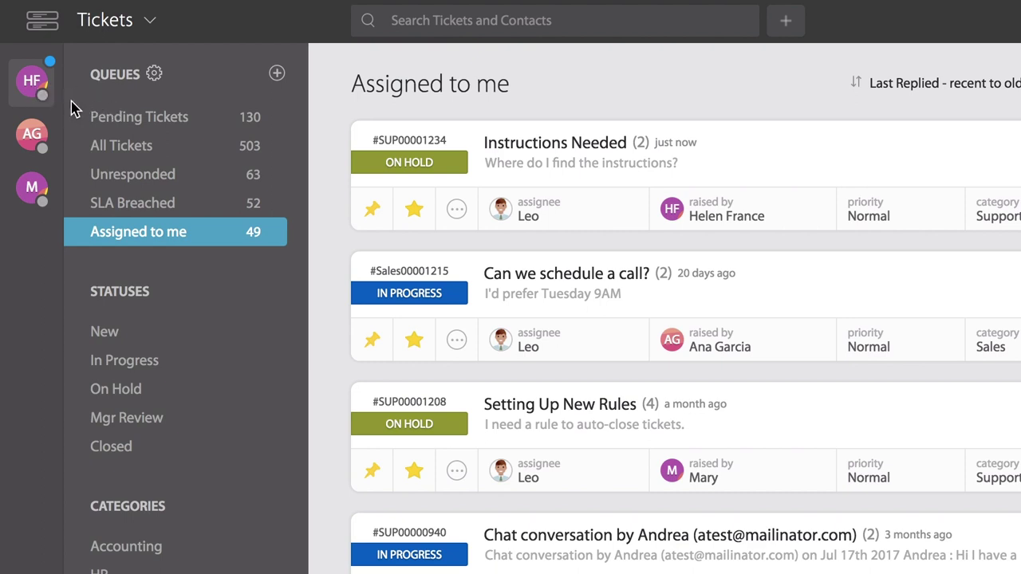
Reopen the pinned Instructions Needed ticket and start a new reply reading "Here is one more:"
click(35, 81)
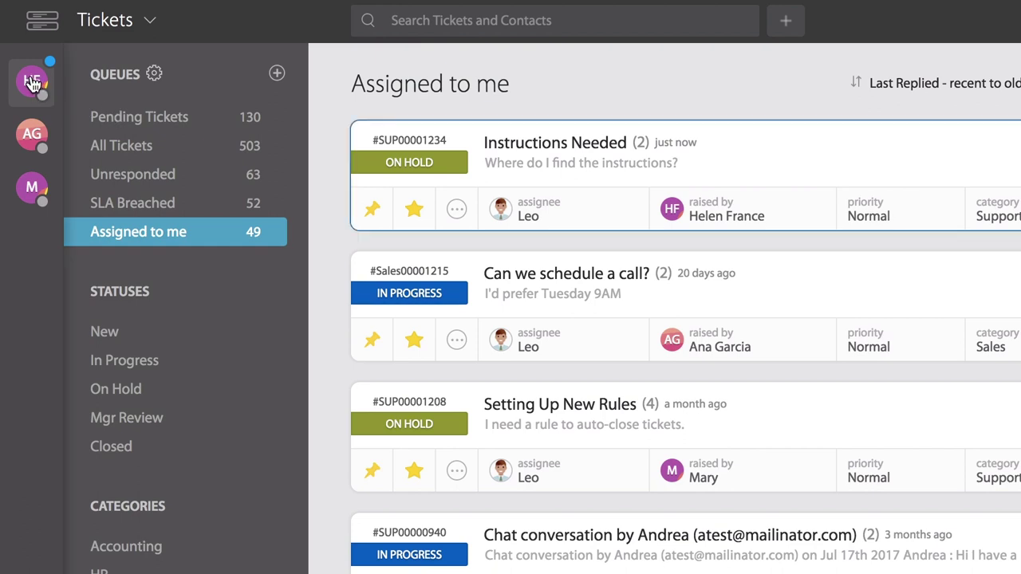
click(32, 83)
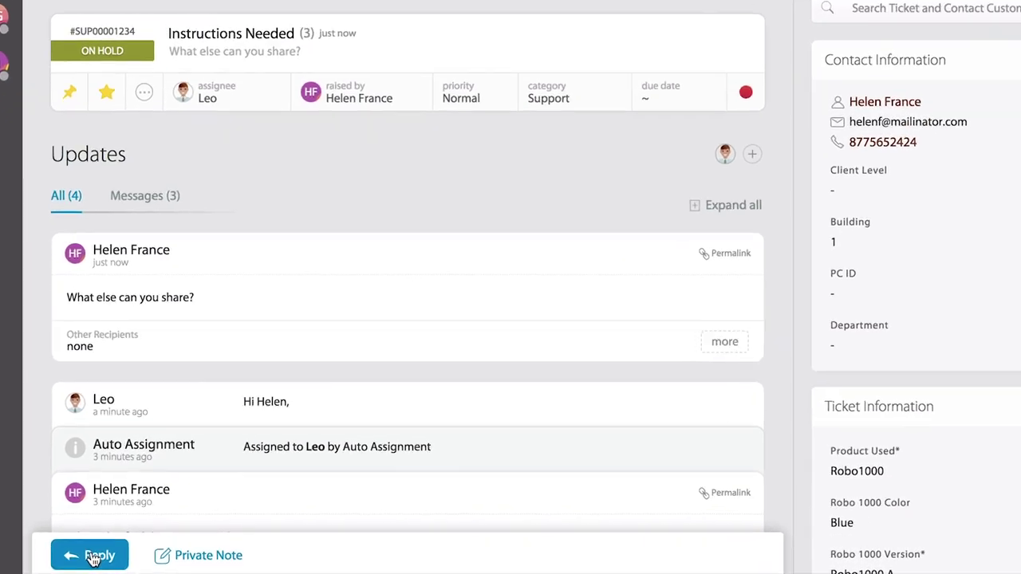
click(106, 560)
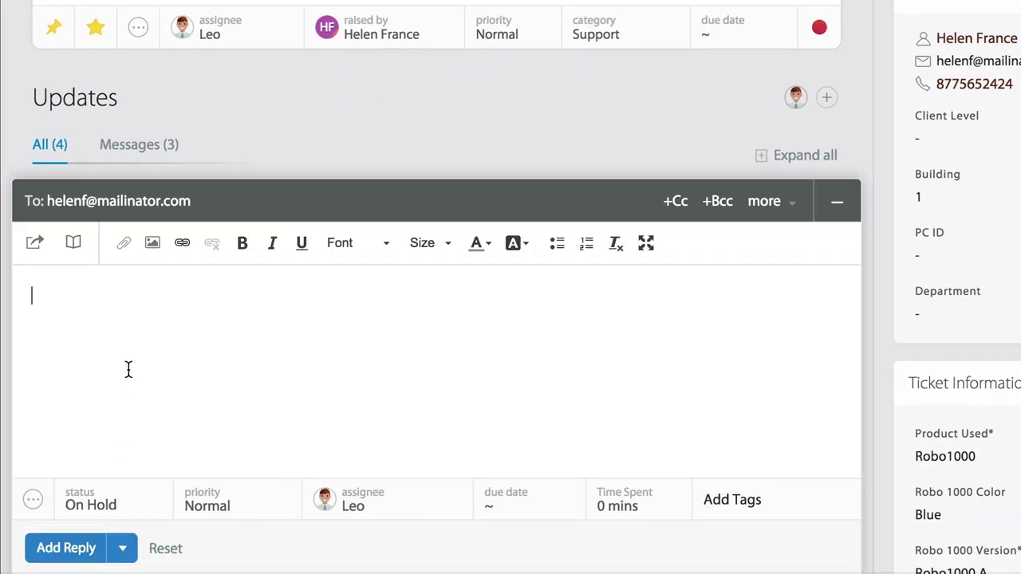
text(Here is one more:)
key(Return)
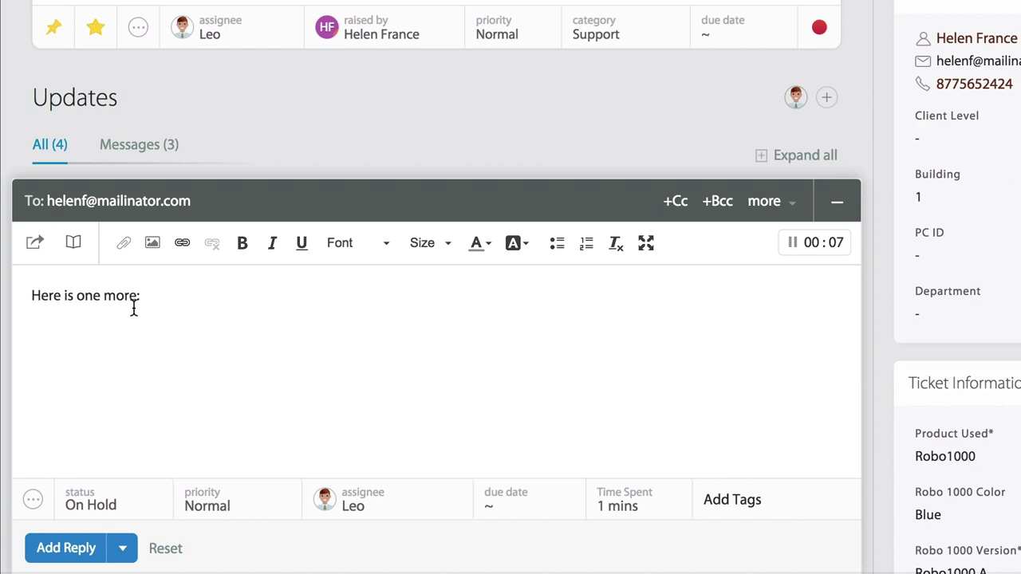
Insert the Vendor List knowledge base article into the reply, followed by a new line
click(76, 251)
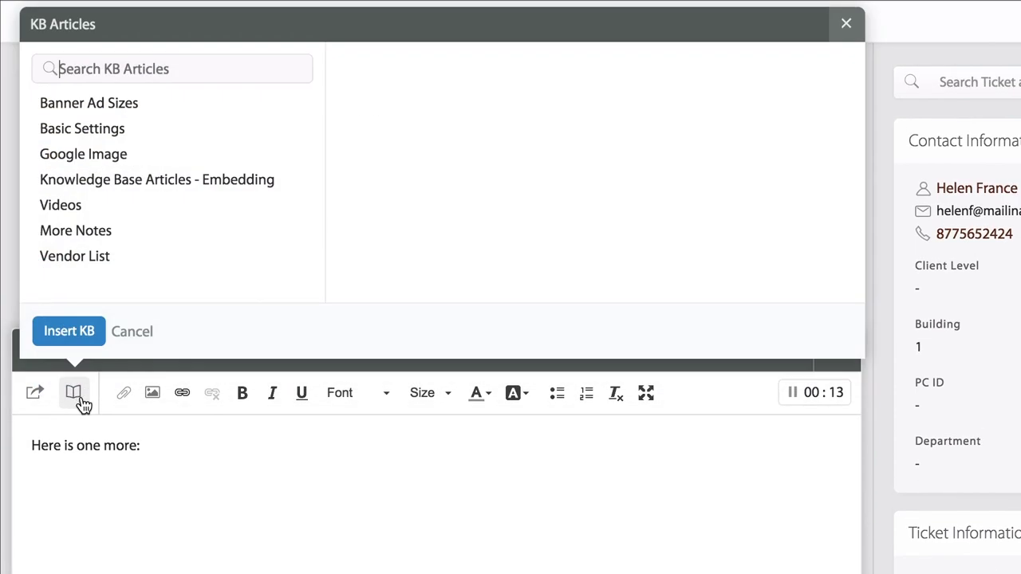
click(87, 259)
click(77, 332)
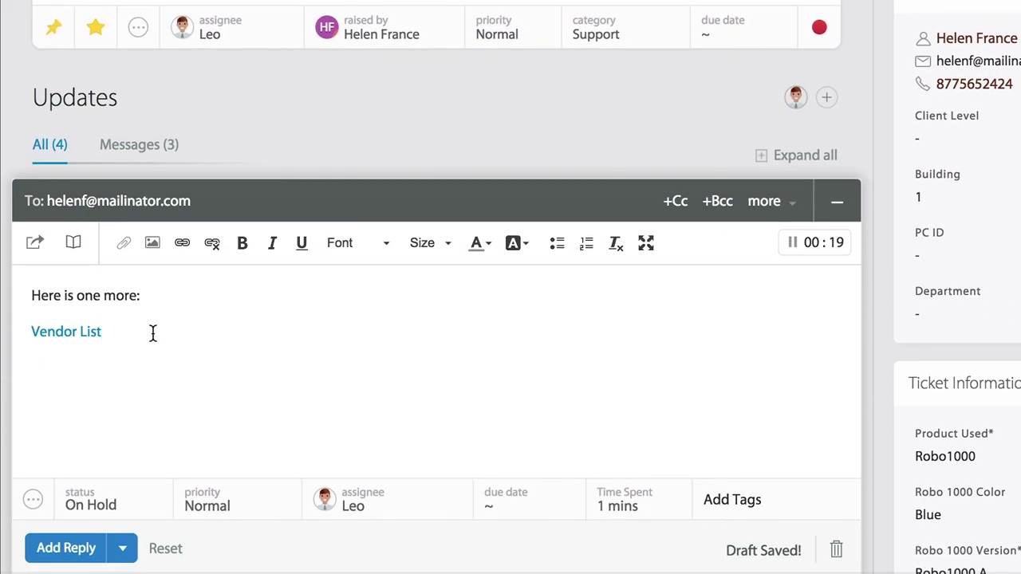
key(Return)
Set the ticket status to Closed and submit the reply
click(105, 505)
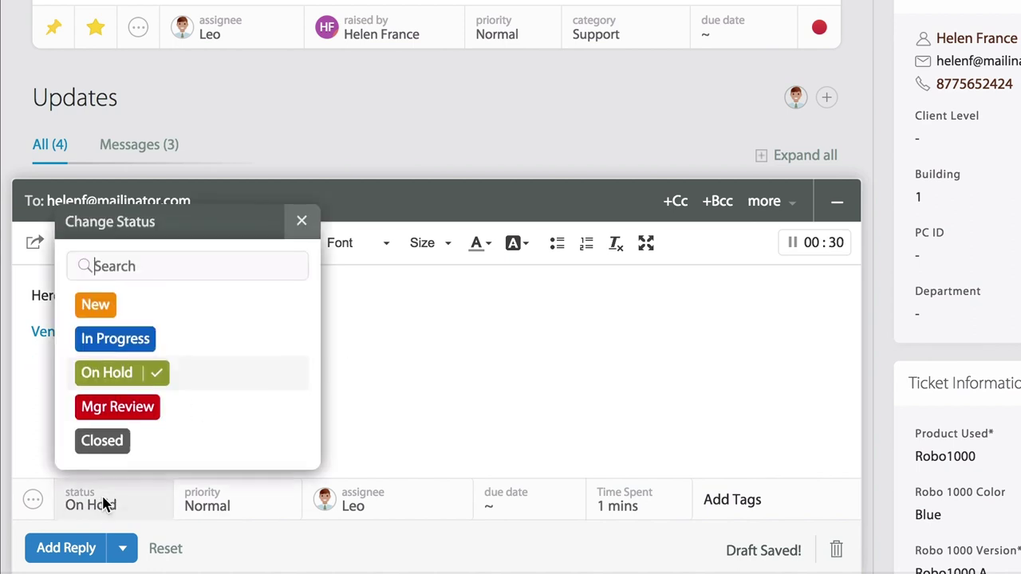
click(101, 440)
click(62, 549)
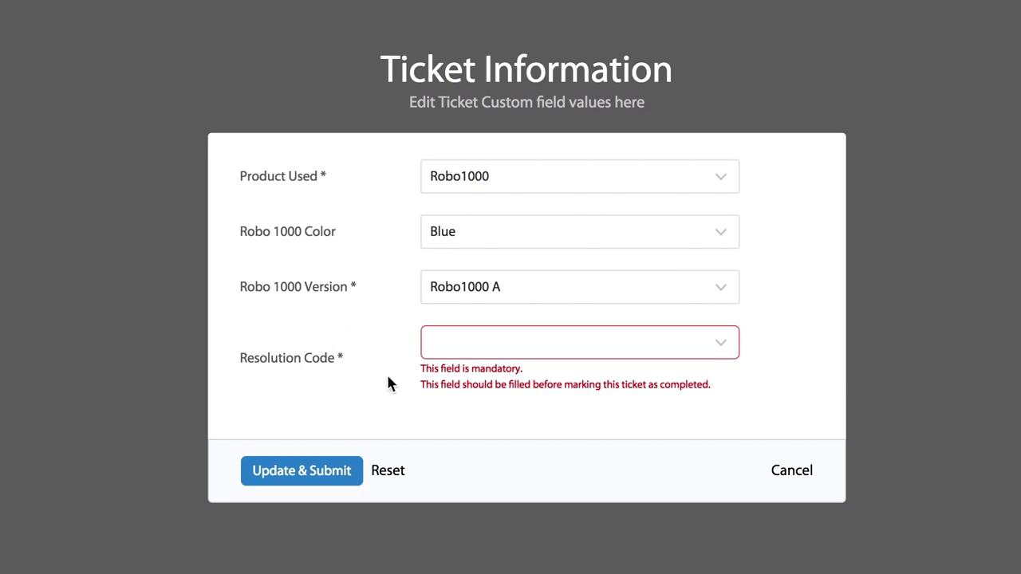
Set the mandatory Resolution Code to RD-001, submit the ticket update and collapse the newest reply
click(473, 341)
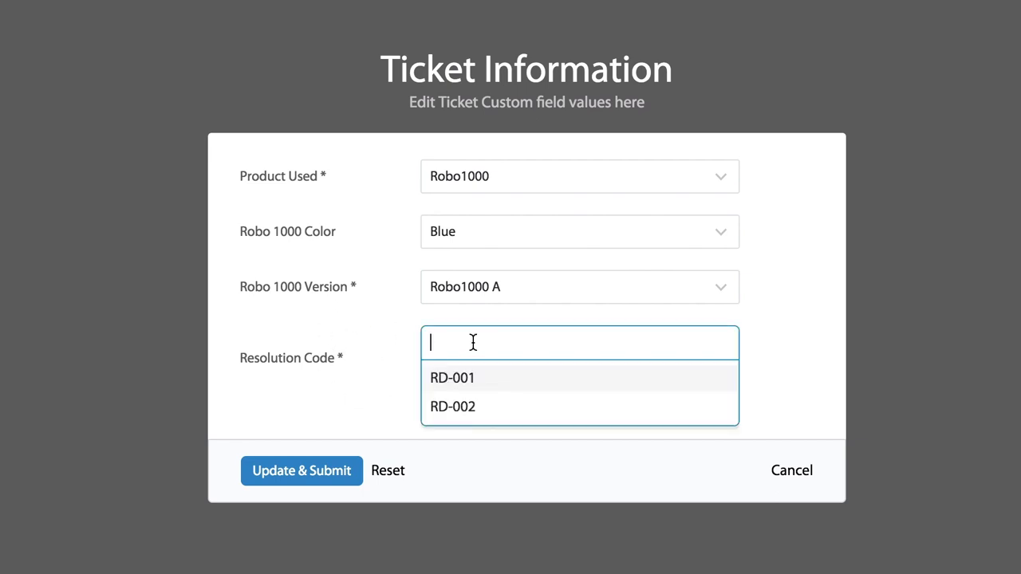
click(451, 380)
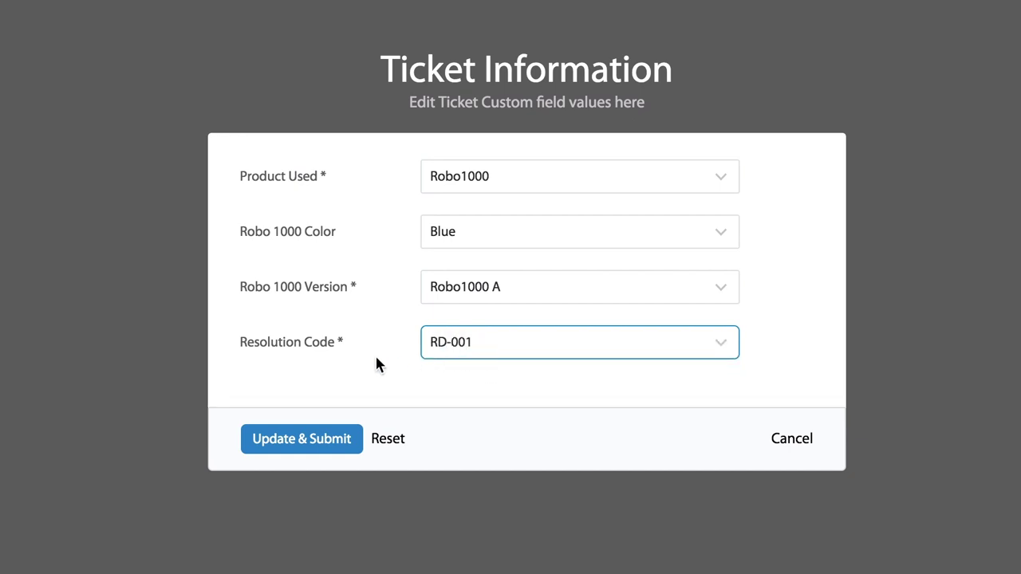
click(290, 444)
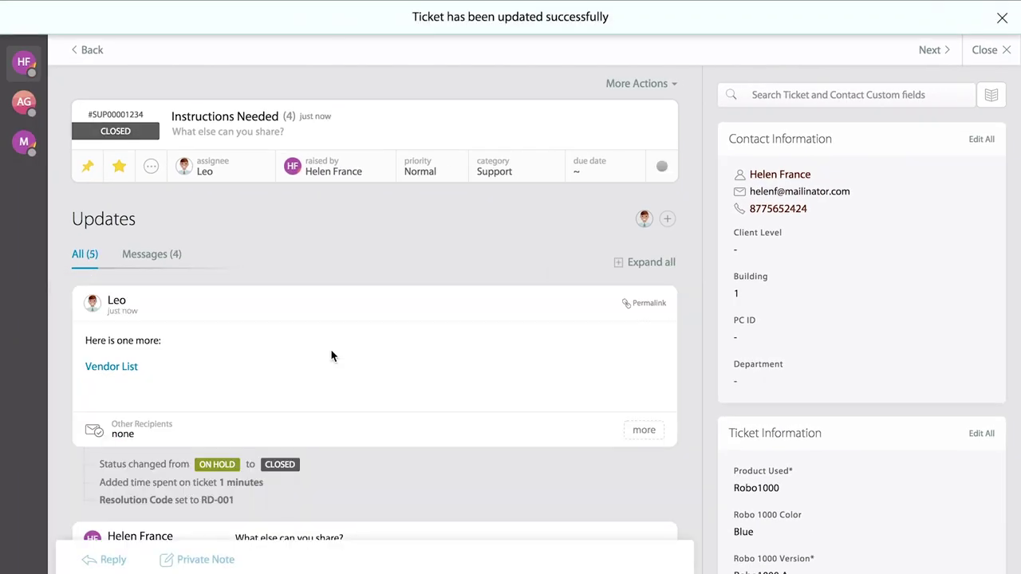
click(303, 310)
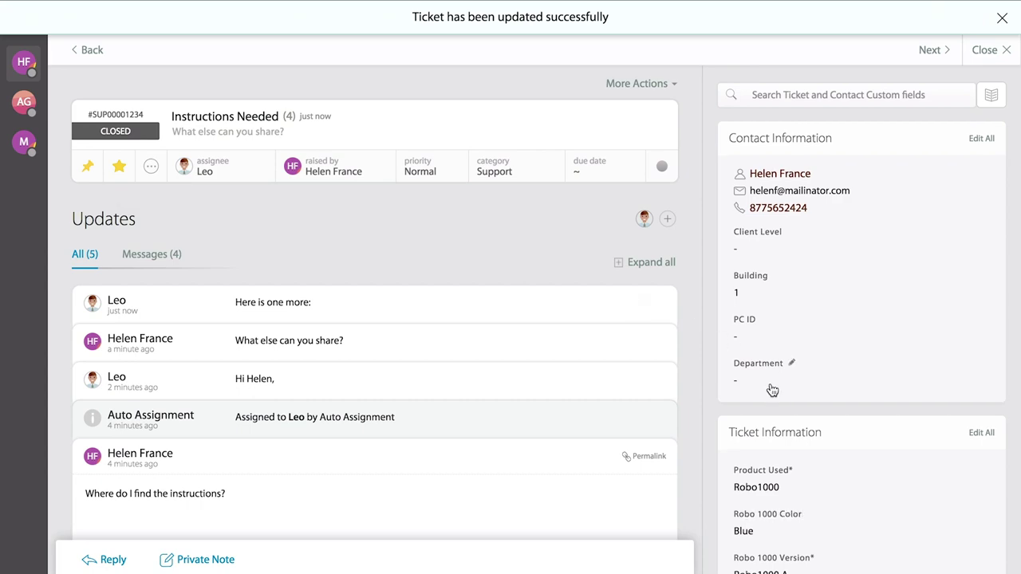
Look through the ticket's contact details and display the available support options
scroll(777, 375, down, 3)
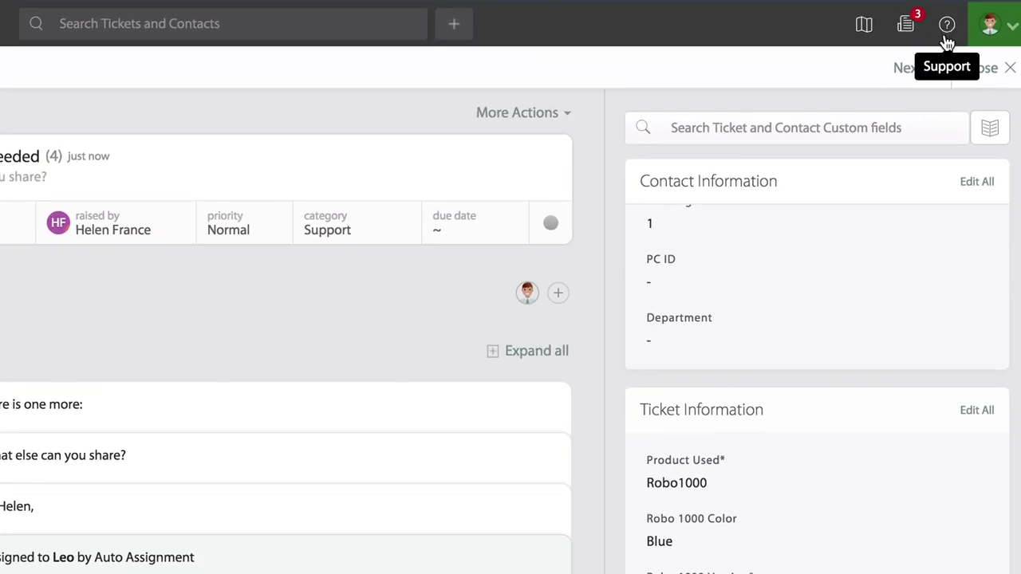
click(948, 30)
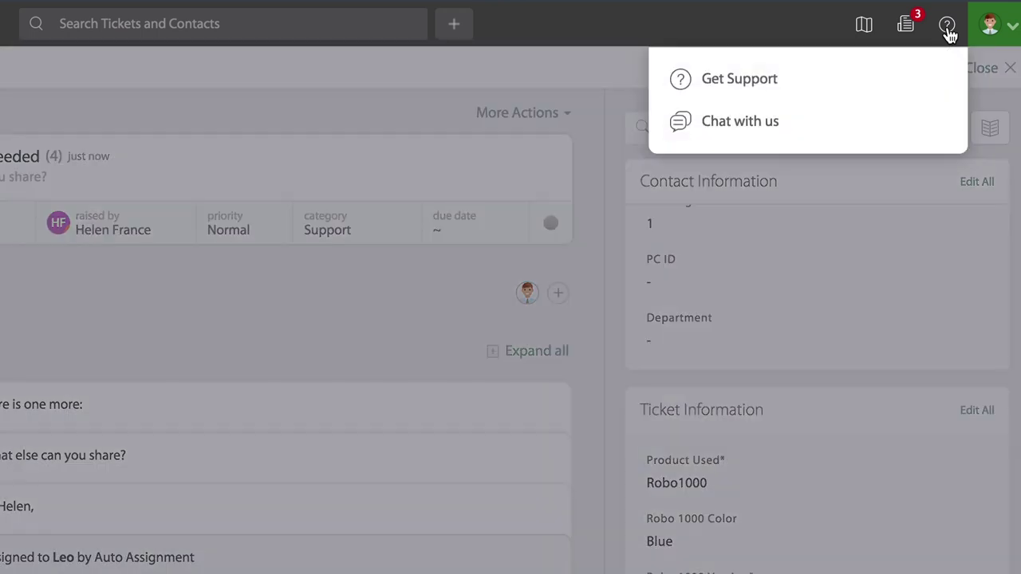